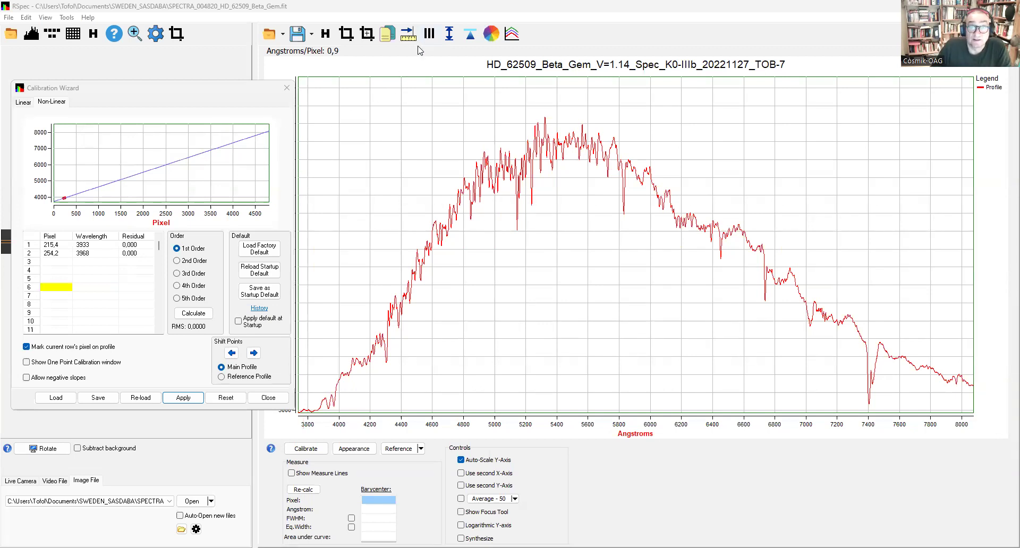
Step: Open the Elements list and hide the Star Type K and H2O reference lines
{"action": "left_click", "coordinate": [430, 35]}
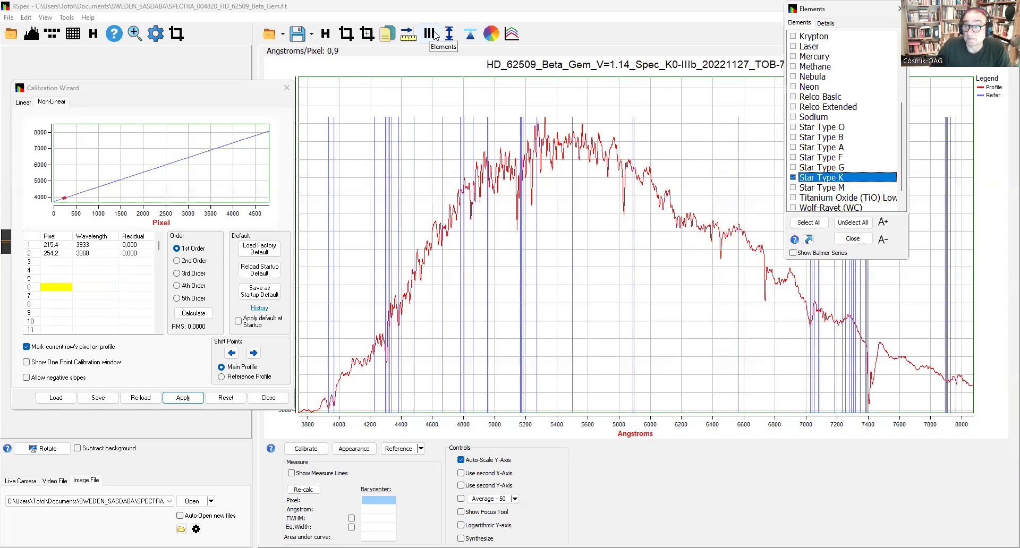
{"action": "left_click", "coordinate": [794, 178]}
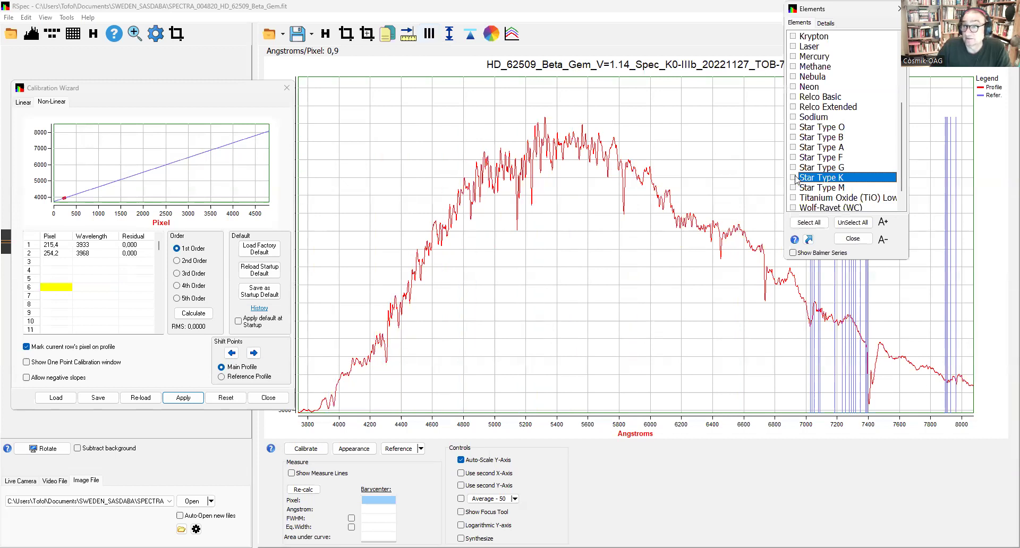
{"action": "scroll", "coordinate": [799, 154], "scroll_direction": "up", "scroll_amount": 4}
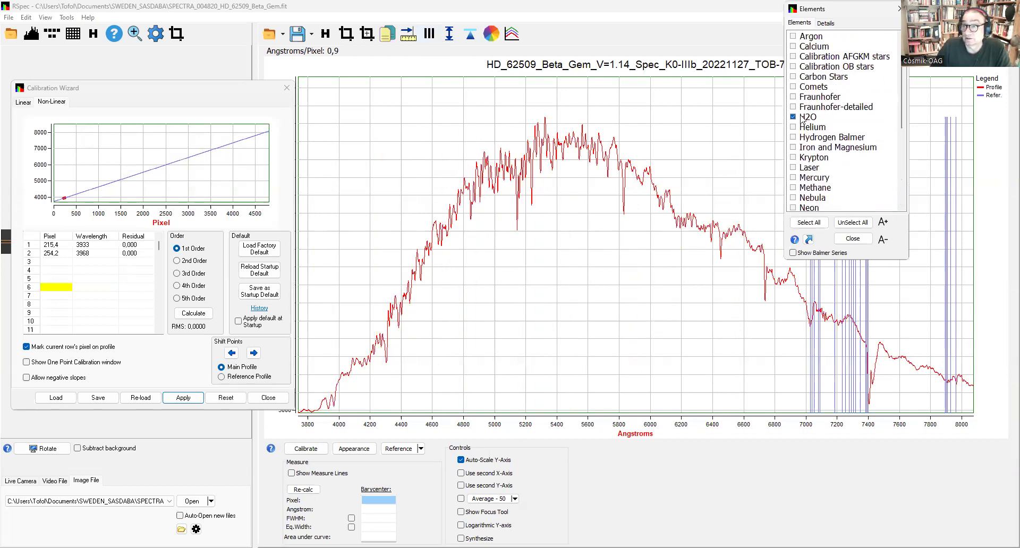
{"action": "left_click", "coordinate": [793, 117]}
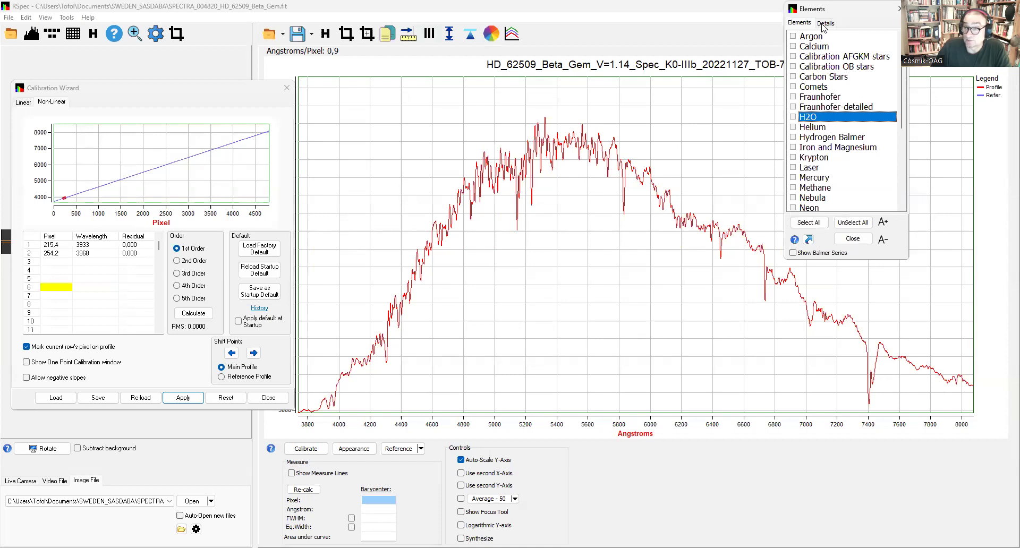
Step: Show the Hydrogen Balmer reference lines on the profile and check their individual wavelengths
{"action": "left_click", "coordinate": [792, 137]}
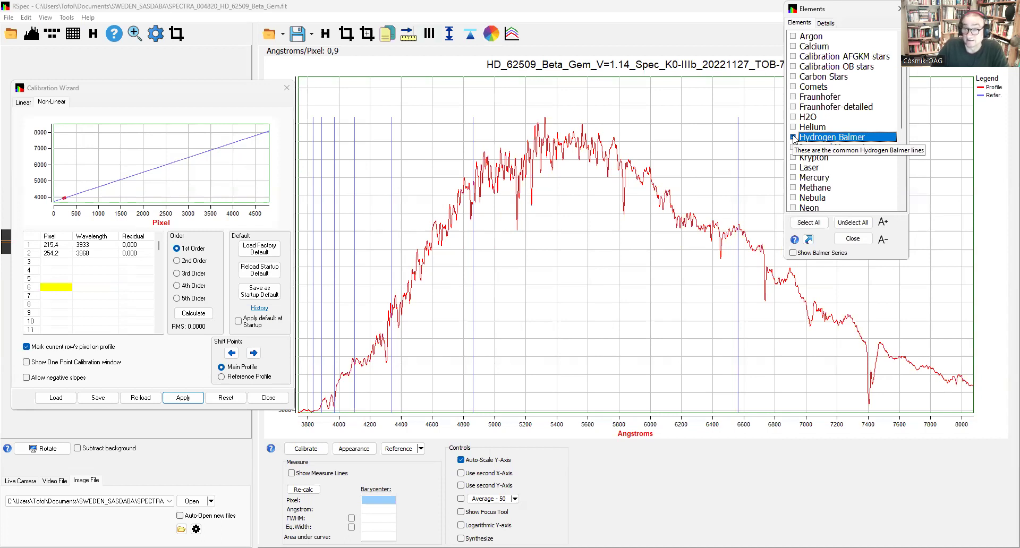
{"action": "double_click", "coordinate": [793, 137]}
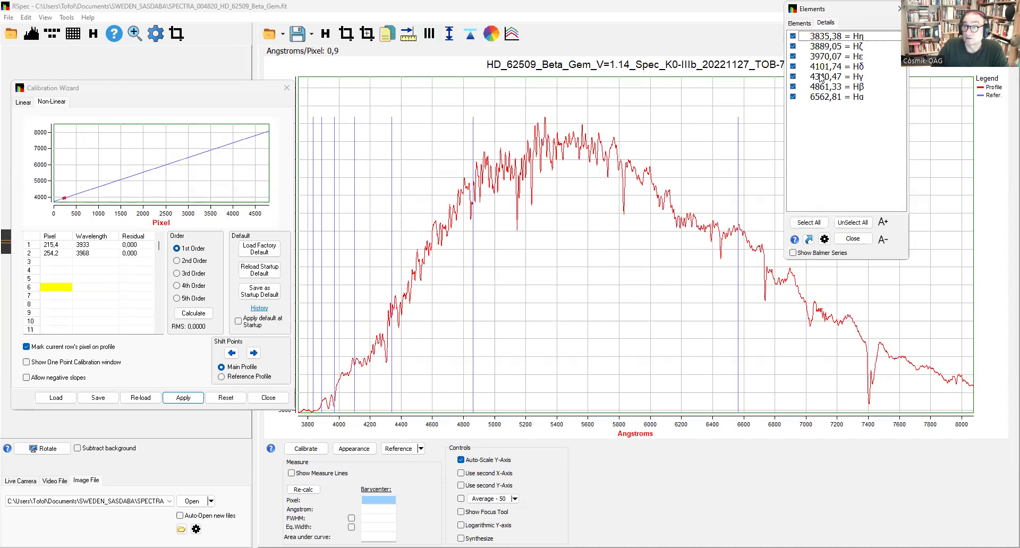
{"action": "left_click", "coordinate": [805, 25]}
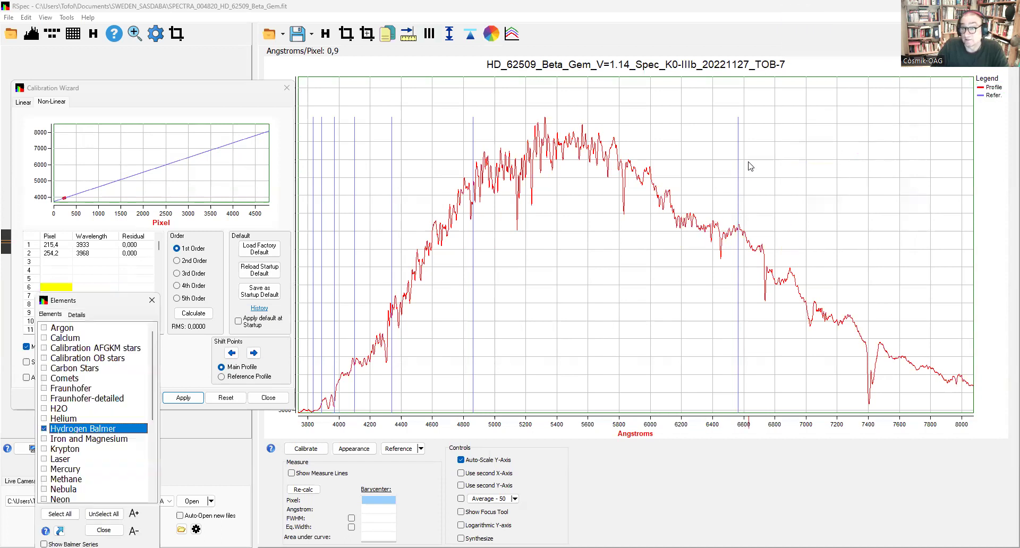
Step: Add a third calibration point at the absorption dip just short of the Hα line, pixel 3125,8, with wavelength 6563
{"action": "mouse_move", "coordinate": [739, 162]}
{"action": "scroll", "coordinate": [739, 162], "scroll_direction": "up", "scroll_amount": 5}
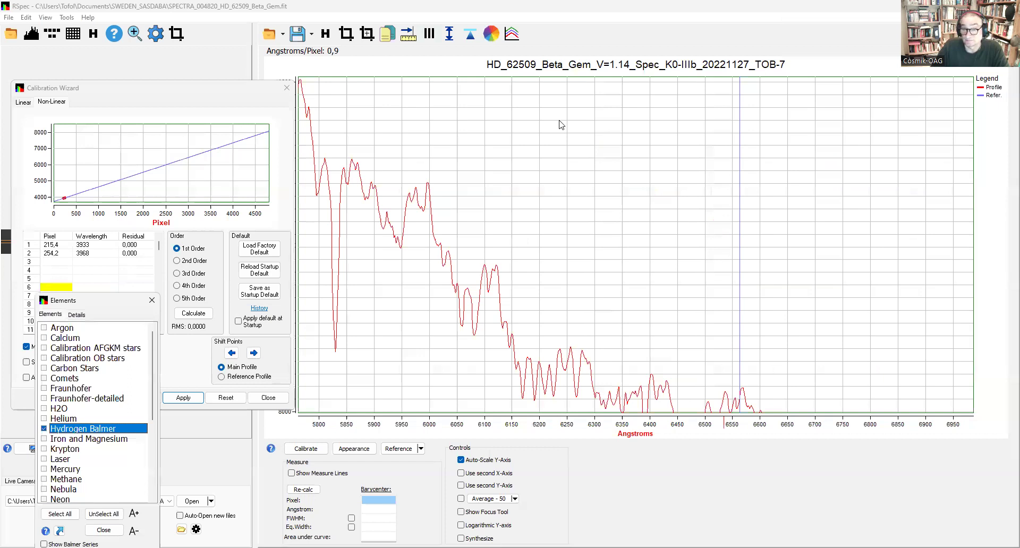
{"action": "scroll", "coordinate": [592, 166], "scroll_direction": "up", "scroll_amount": 4}
{"action": "scroll", "coordinate": [633, 160], "scroll_direction": "up", "scroll_amount": 1}
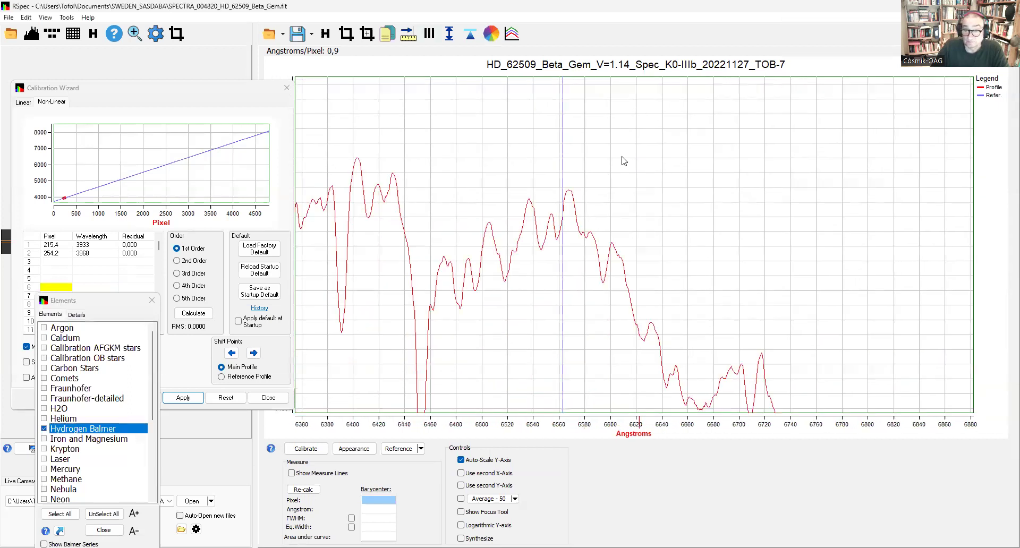
{"action": "scroll", "coordinate": [585, 269], "scroll_direction": "up", "scroll_amount": 1}
{"action": "scroll", "coordinate": [586, 269], "scroll_direction": "up", "scroll_amount": 3}
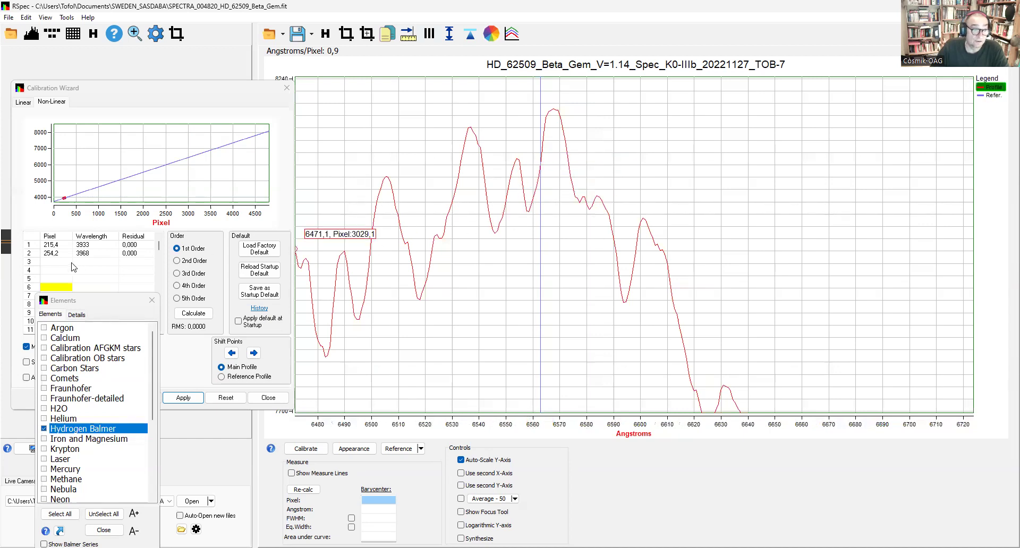
{"action": "left_click", "coordinate": [62, 263]}
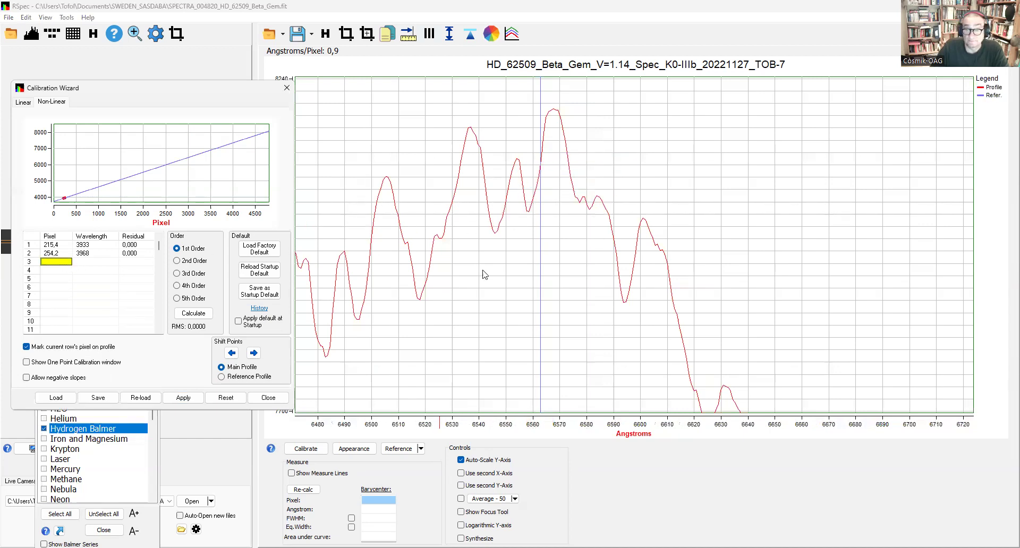
{"action": "left_click", "coordinate": [529, 214]}
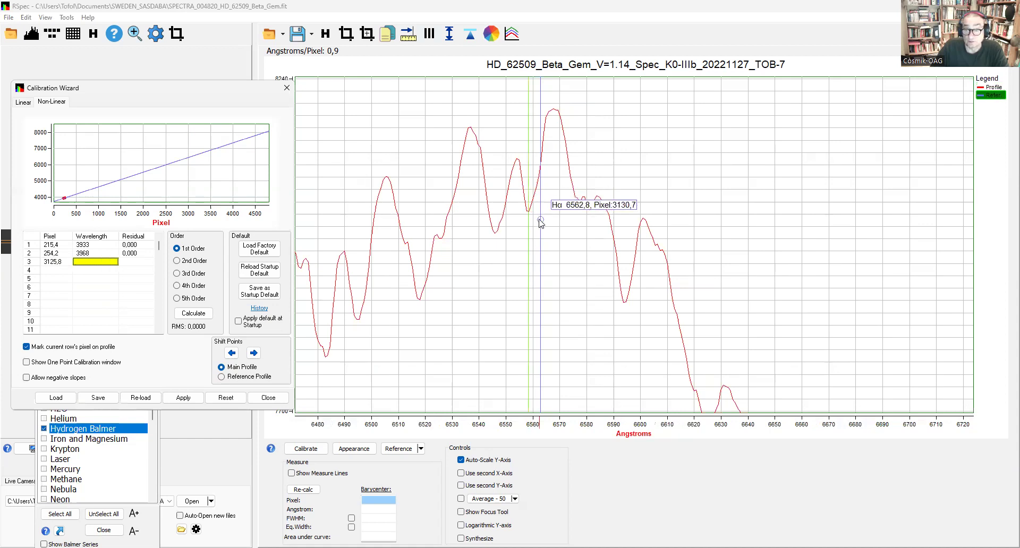
{"action": "left_click", "coordinate": [103, 260]}
{"action": "type", "text": "6563"}
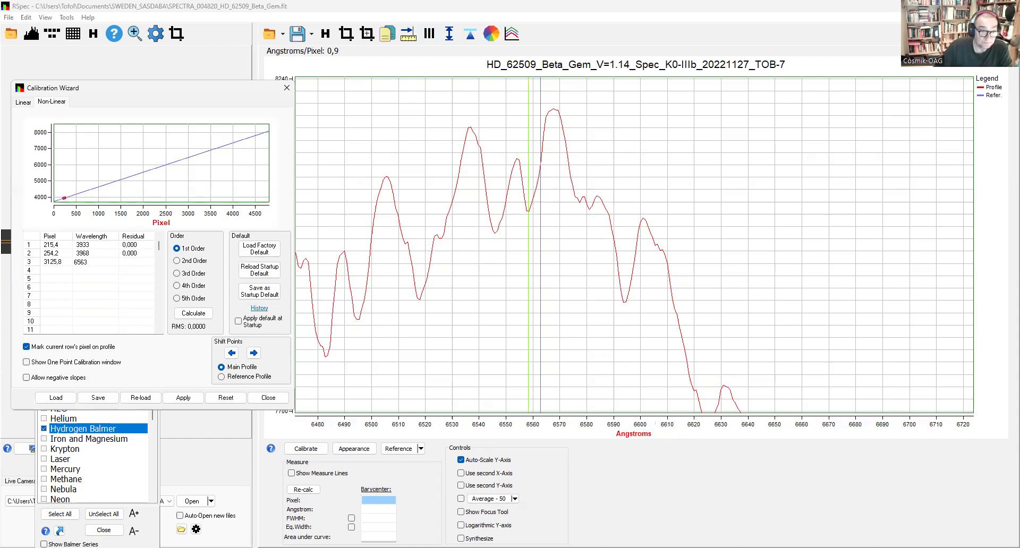
Step: Calculate a 2nd Order calibration fit and apply it to the profile
{"action": "left_click", "coordinate": [177, 261]}
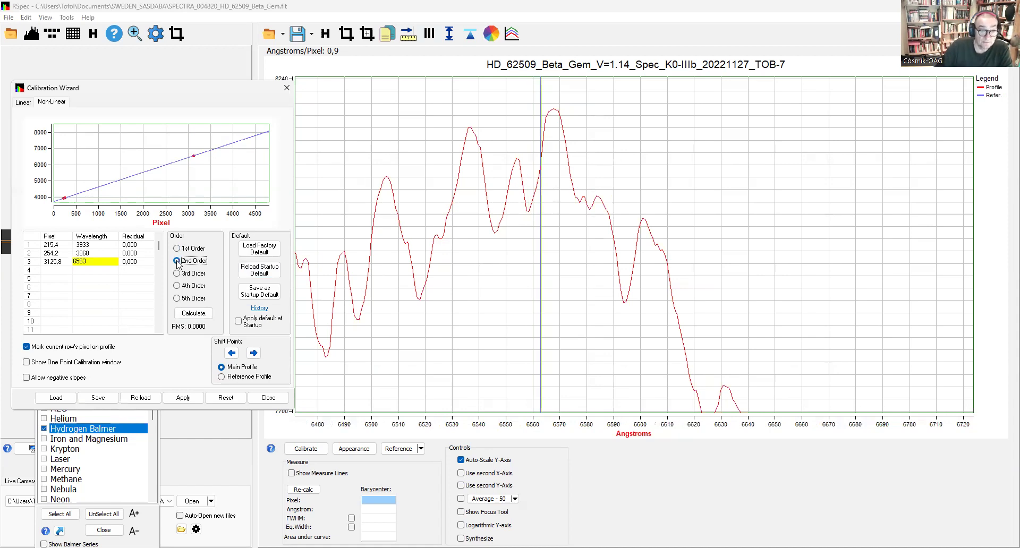
{"action": "left_click", "coordinate": [190, 313]}
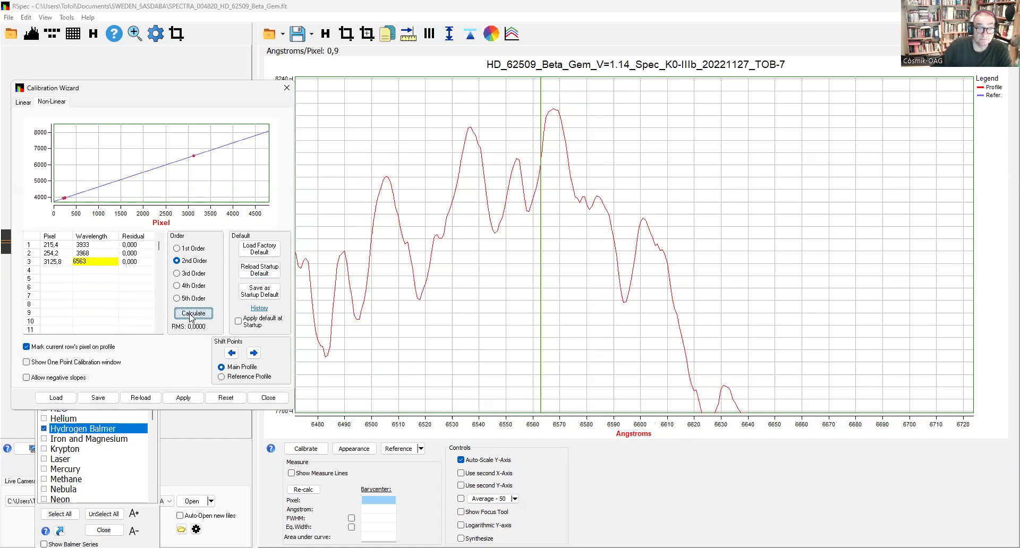
{"action": "left_click", "coordinate": [182, 398]}
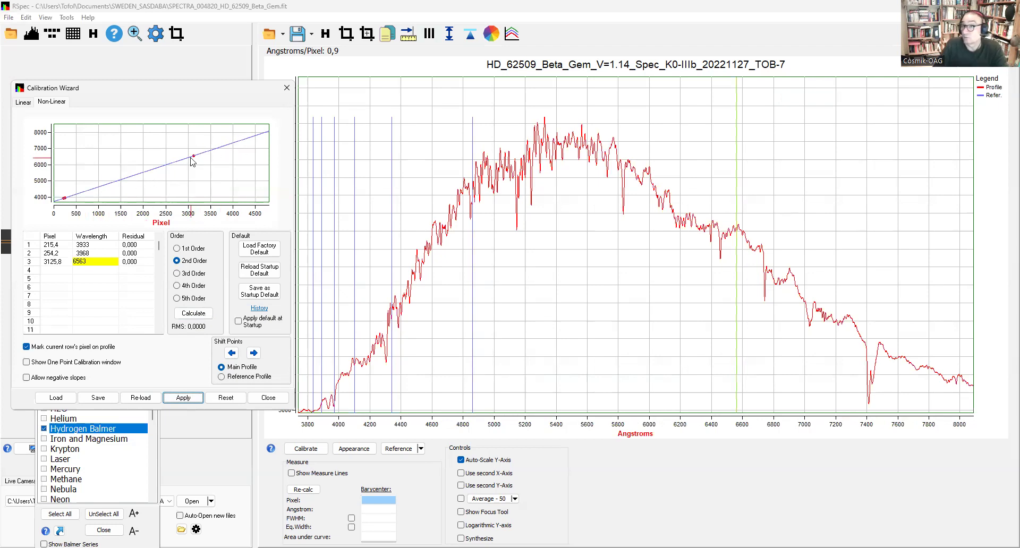
Step: Add a fourth calibration point at the small dip just short of the Hβ line, pixel 1239,0, with wavelength 4861
{"action": "mouse_move", "coordinate": [192, 162]}
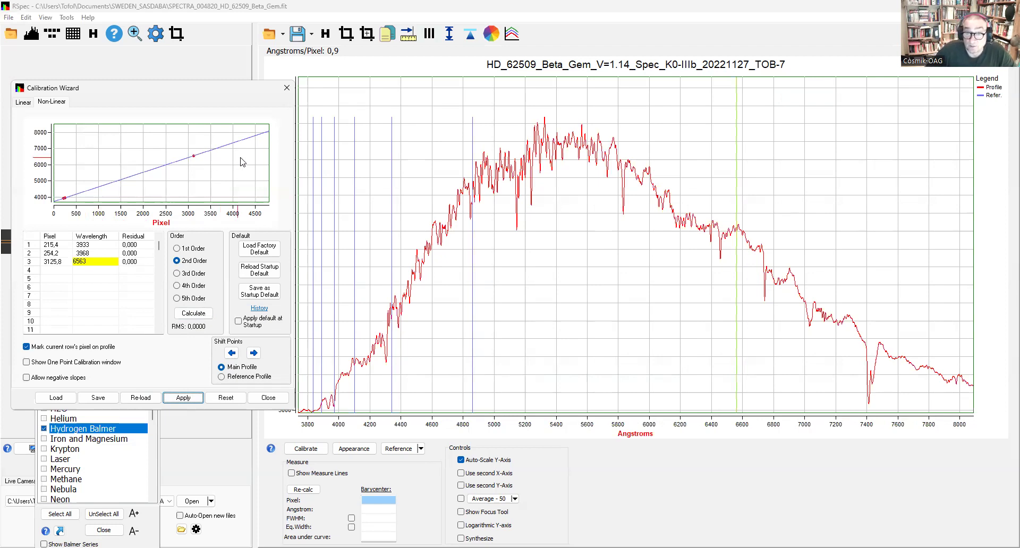
{"action": "mouse_move", "coordinate": [472, 213]}
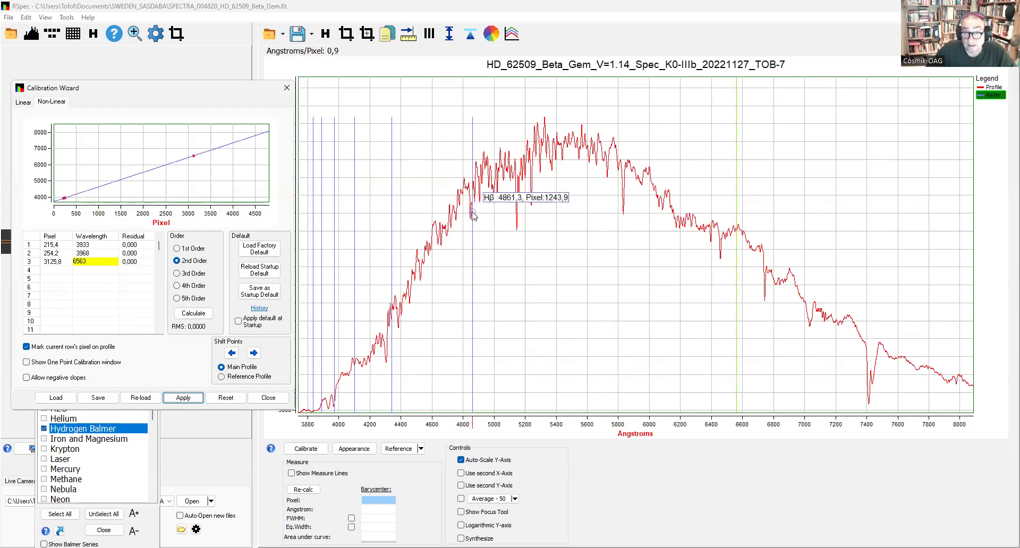
{"action": "scroll", "coordinate": [472, 214], "scroll_direction": "up", "scroll_amount": 1}
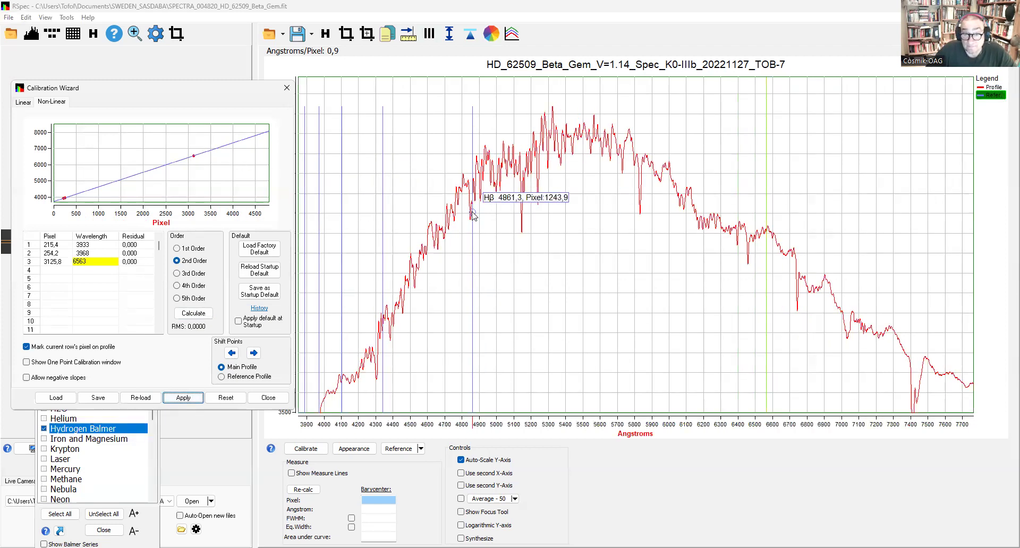
{"action": "scroll", "coordinate": [472, 214], "scroll_direction": "up", "scroll_amount": 4}
{"action": "scroll", "coordinate": [473, 214], "scroll_direction": "up", "scroll_amount": 2}
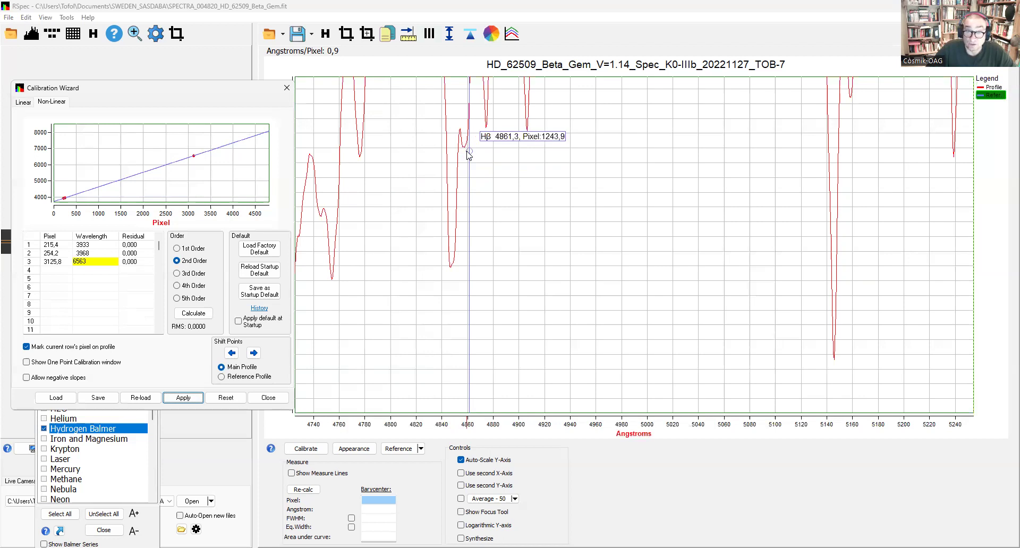
{"action": "left_click", "coordinate": [46, 270]}
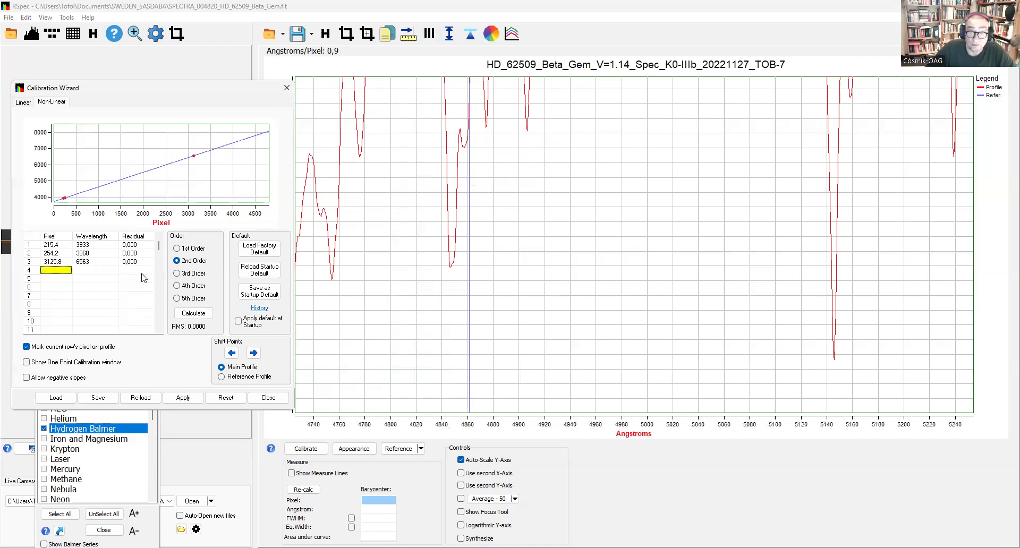
{"action": "left_click", "coordinate": [463, 150]}
{"action": "type", "text": "4861"}
{"action": "key", "text": "Return"}
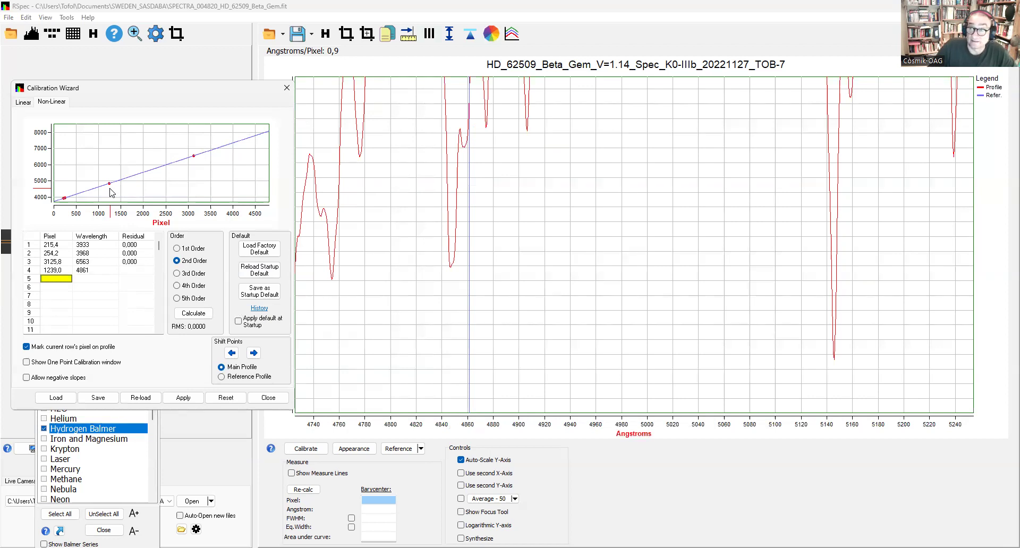
Step: Calculate a 3rd Order calibration fit from the four points and apply it to the profile
{"action": "left_click", "coordinate": [180, 275]}
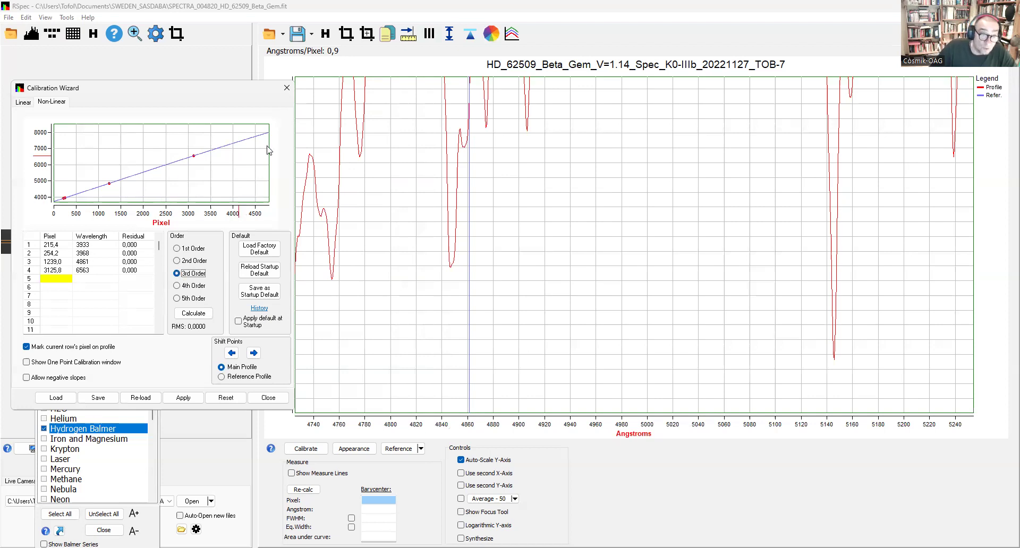
{"action": "left_click", "coordinate": [192, 315]}
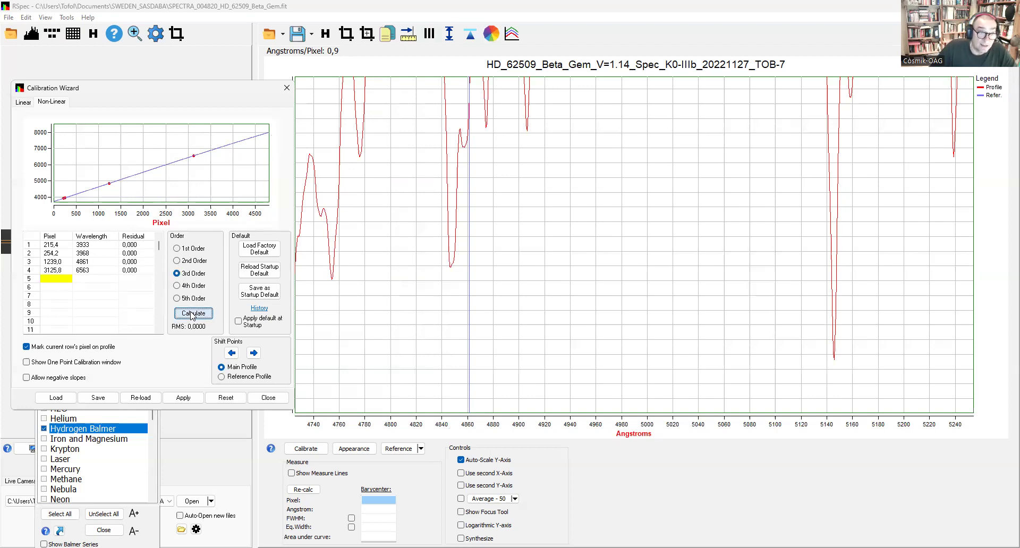
{"action": "left_click", "coordinate": [183, 398]}
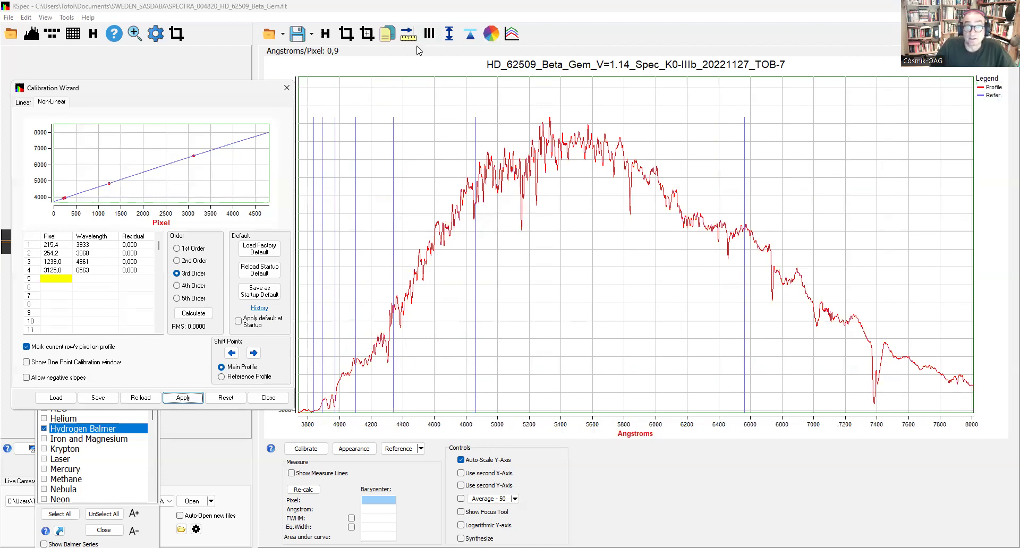
Step: Replace the Hydrogen Balmer reference lines with the Iron and Magnesium lines, moving the Elements window clear of the calibration table
{"action": "left_click", "coordinate": [429, 35]}
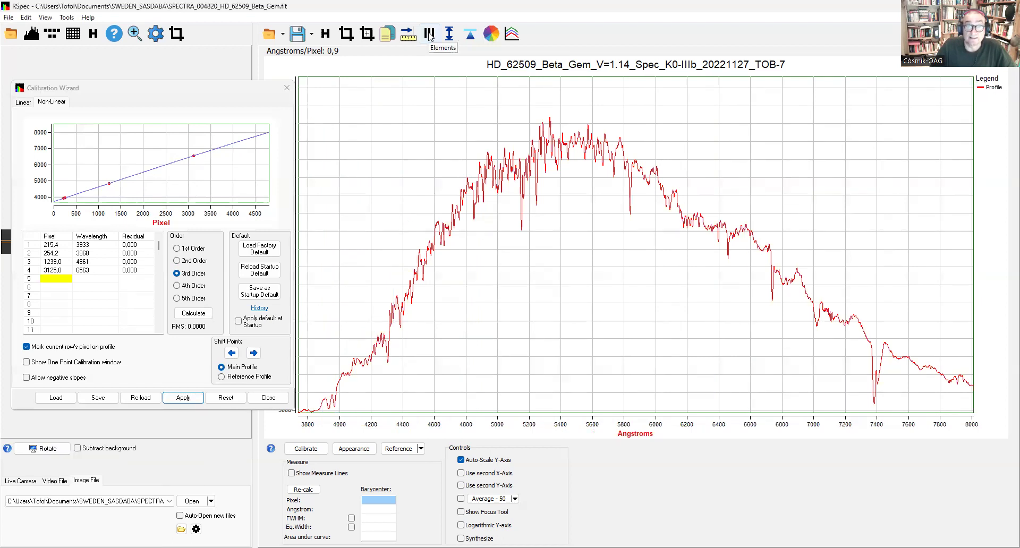
{"action": "left_click", "coordinate": [429, 35]}
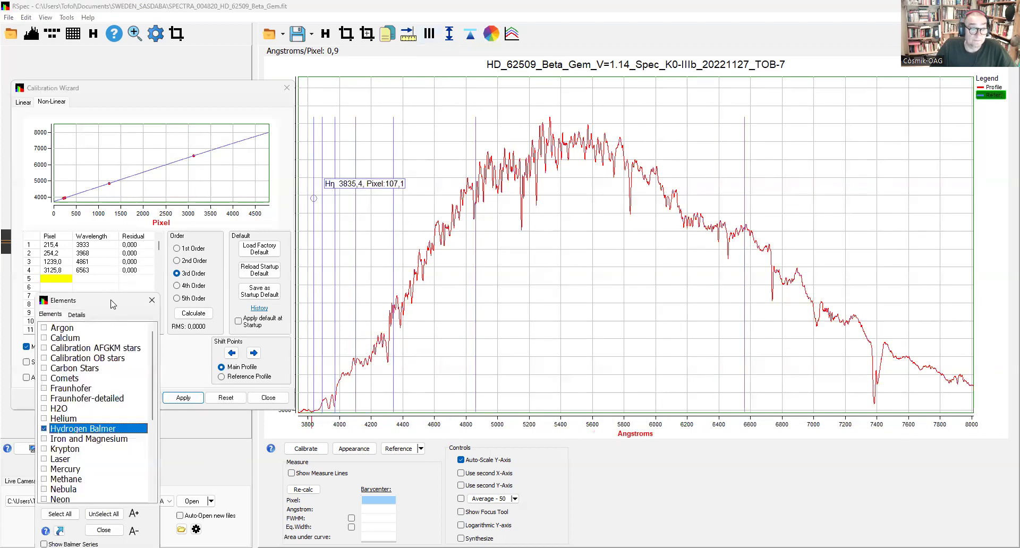
{"action": "left_click_drag", "start_coordinate": [851, 203], "coordinate": [852, 116]}
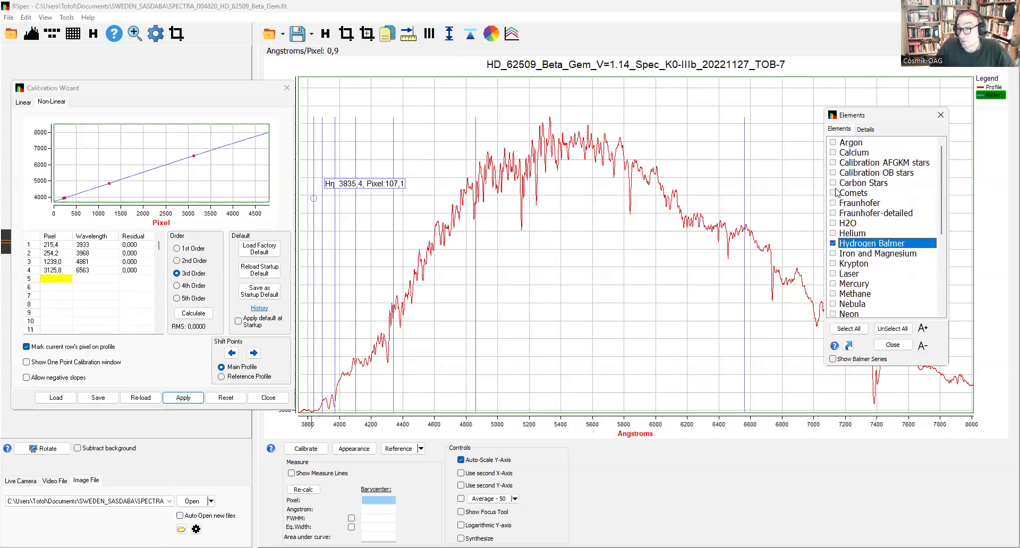
{"action": "left_click", "coordinate": [836, 243]}
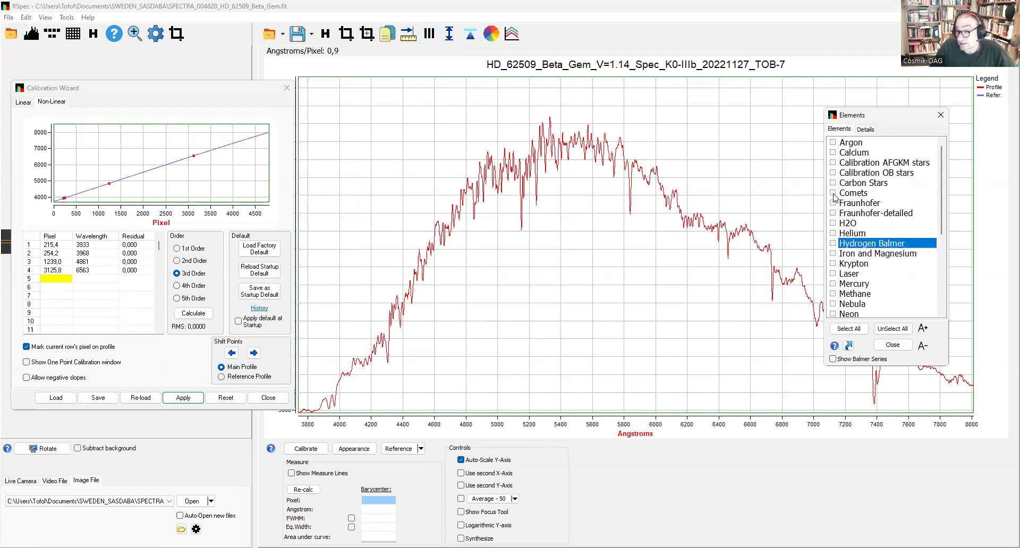
{"action": "left_click", "coordinate": [832, 253]}
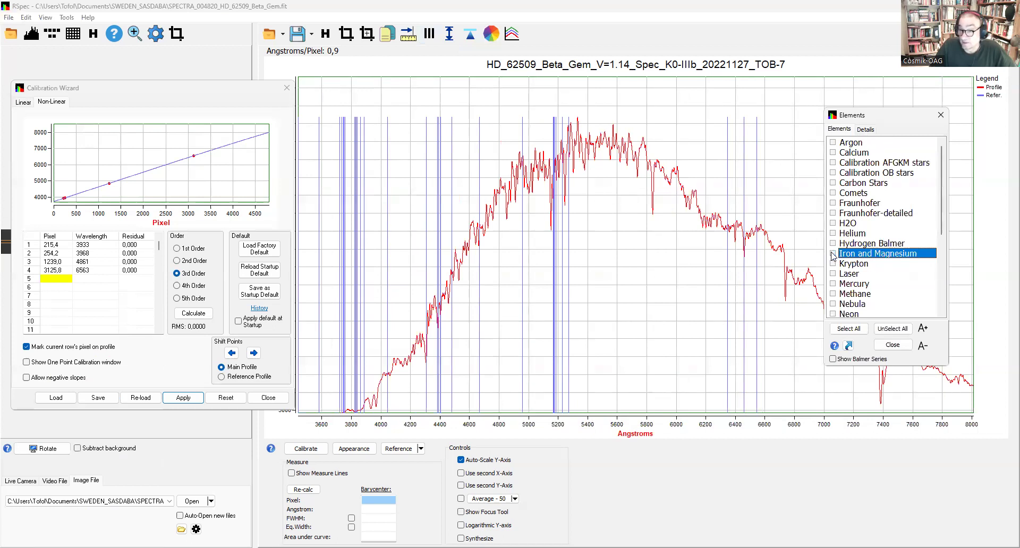
Step: Add a fifth calibration point at the deep dip beside the Fe I 6456,4 line, pixel 3008,0, with wavelength 6456
{"action": "left_click", "coordinate": [865, 130]}
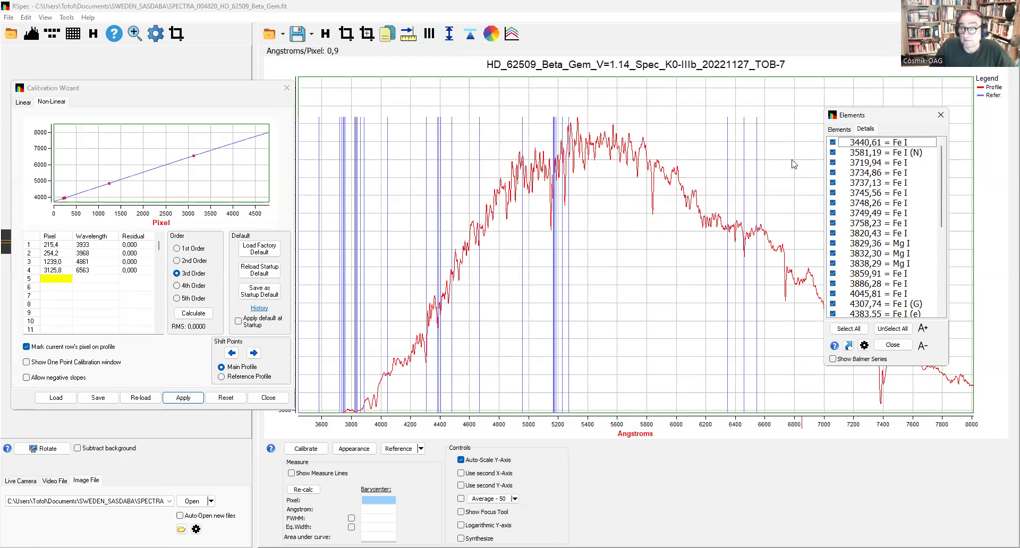
{"action": "mouse_move", "coordinate": [743, 212]}
{"action": "scroll", "coordinate": [743, 212], "scroll_direction": "up", "scroll_amount": 2}
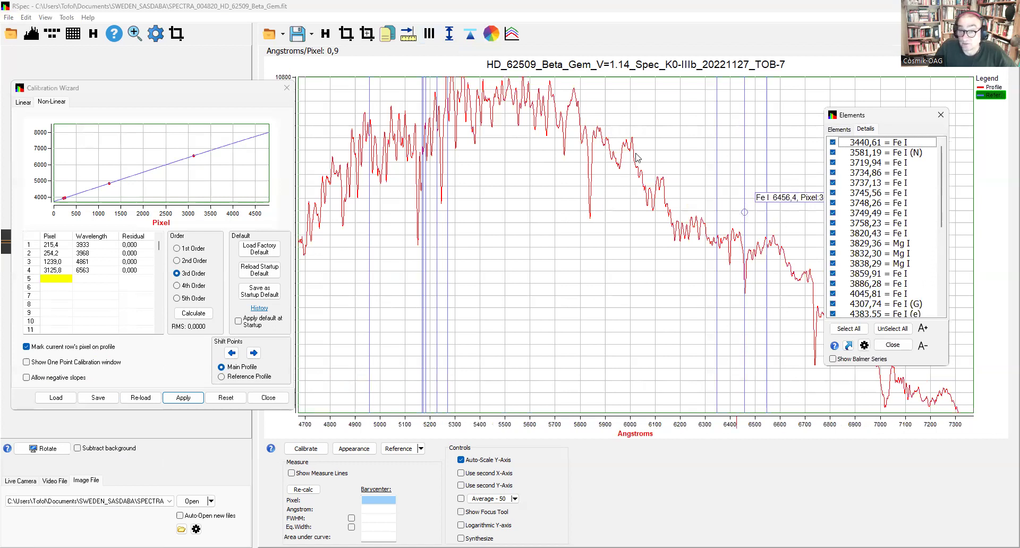
{"action": "scroll", "coordinate": [637, 159], "scroll_direction": "up", "scroll_amount": 3}
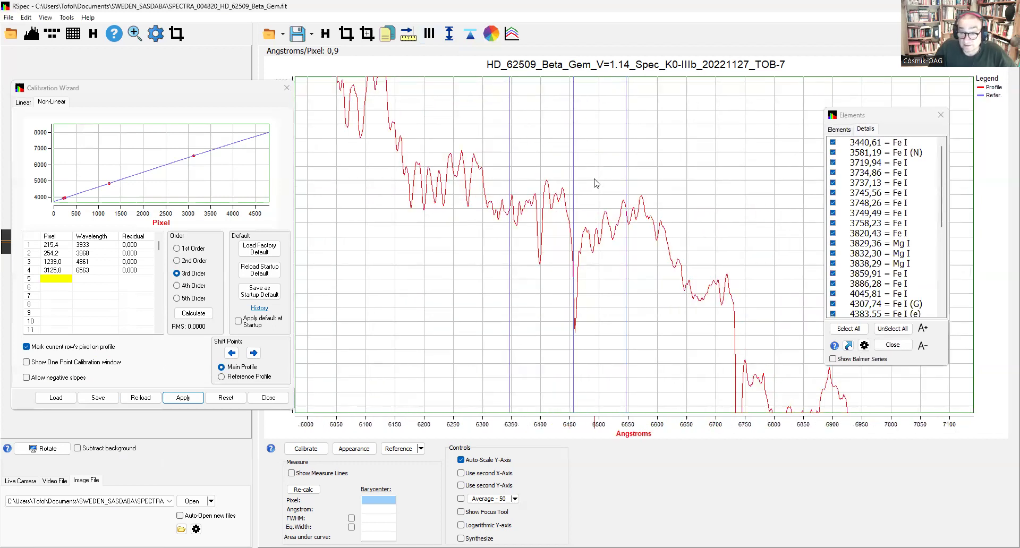
{"action": "scroll", "coordinate": [593, 186], "scroll_direction": "up", "scroll_amount": 2}
{"action": "scroll", "coordinate": [574, 251], "scroll_direction": "up", "scroll_amount": 2}
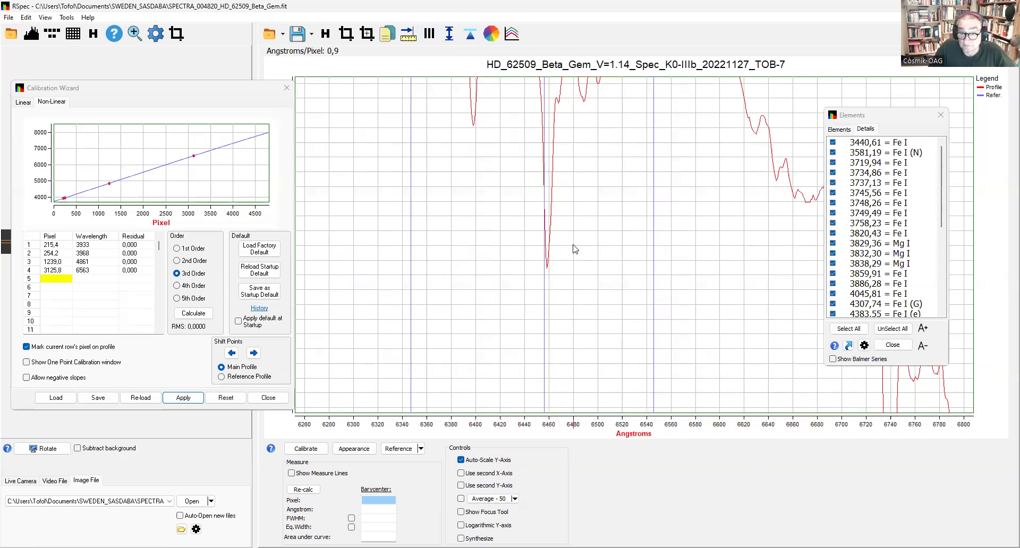
{"action": "mouse_move", "coordinate": [541, 275]}
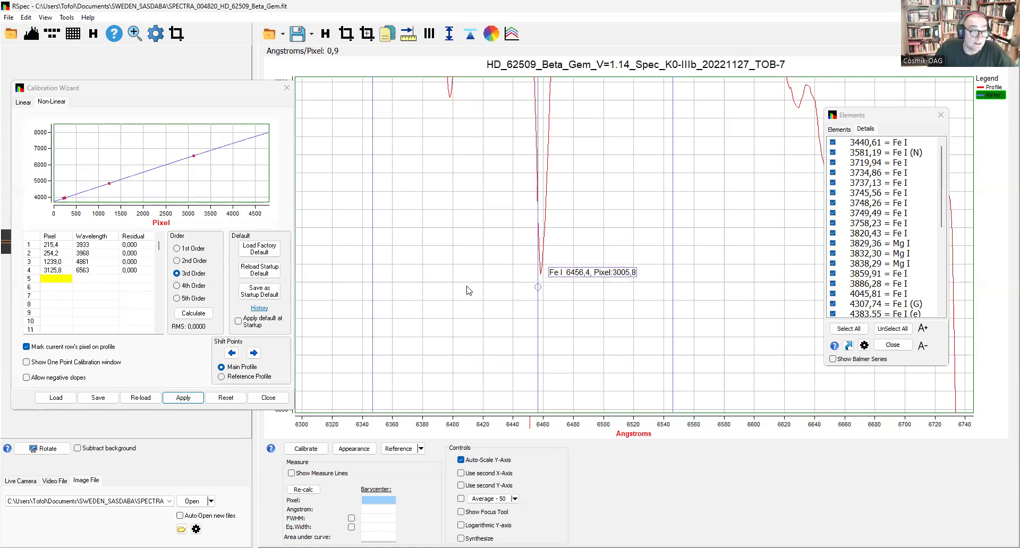
{"action": "left_click", "coordinate": [49, 280]}
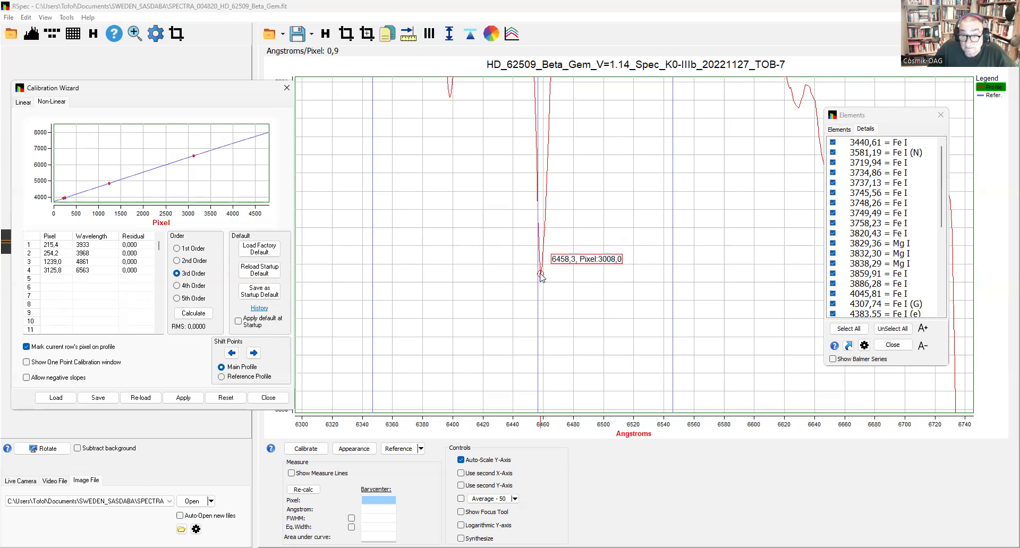
{"action": "left_click", "coordinate": [541, 276]}
{"action": "type", "text": "6456"}
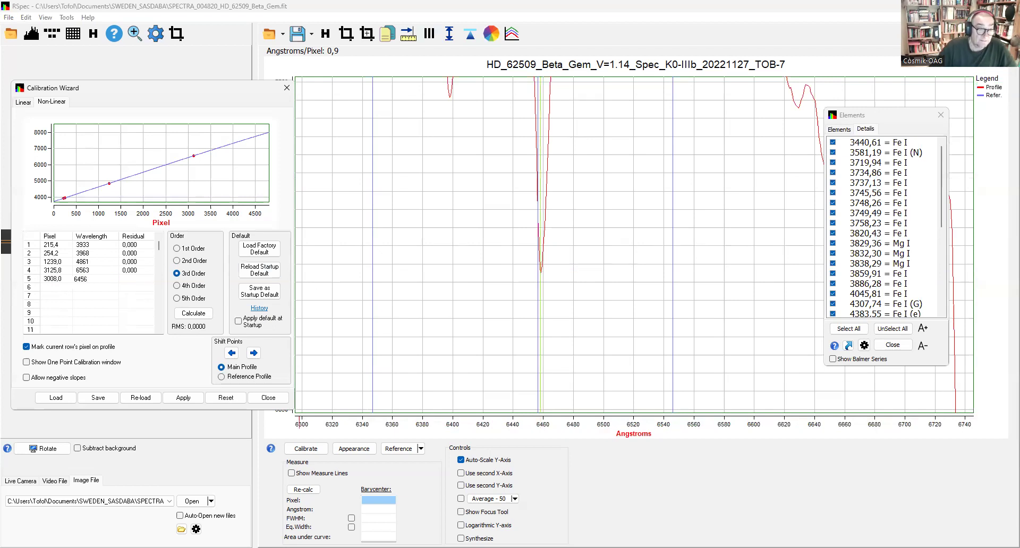
Step: Calculate the calibration from the five points, raise the fit to 4th Order and apply it to the profile
{"action": "left_click", "coordinate": [202, 314]}
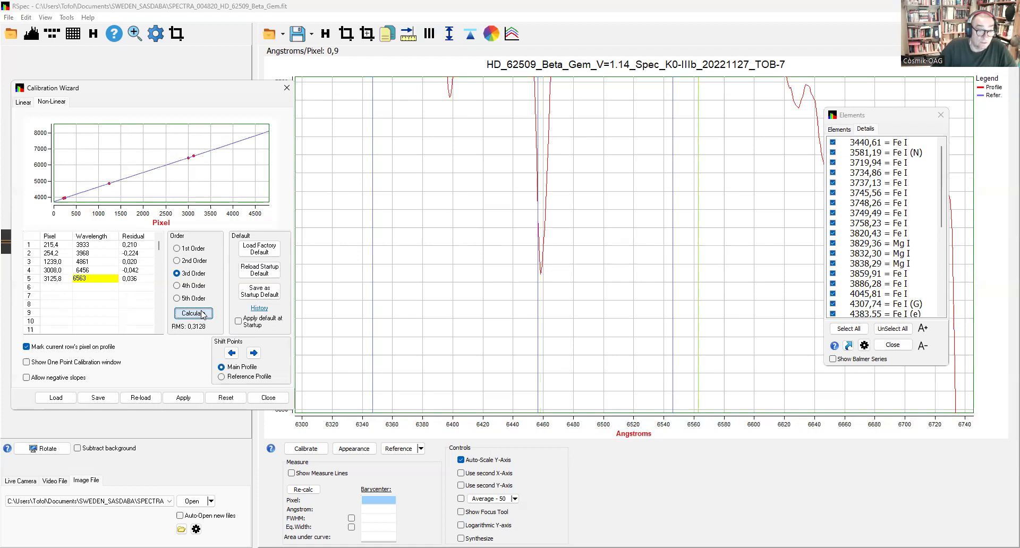
{"action": "left_click", "coordinate": [177, 286]}
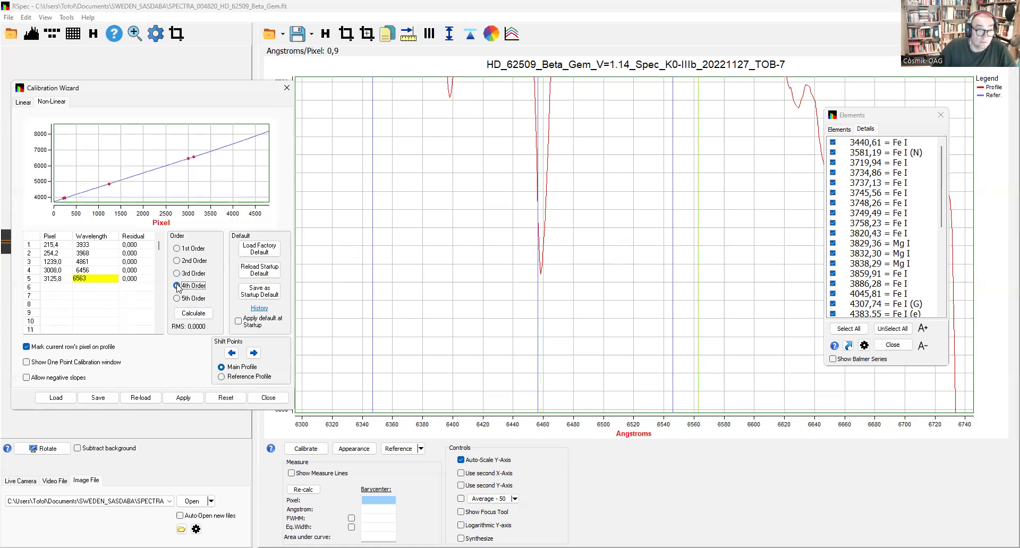
{"action": "left_click", "coordinate": [183, 398]}
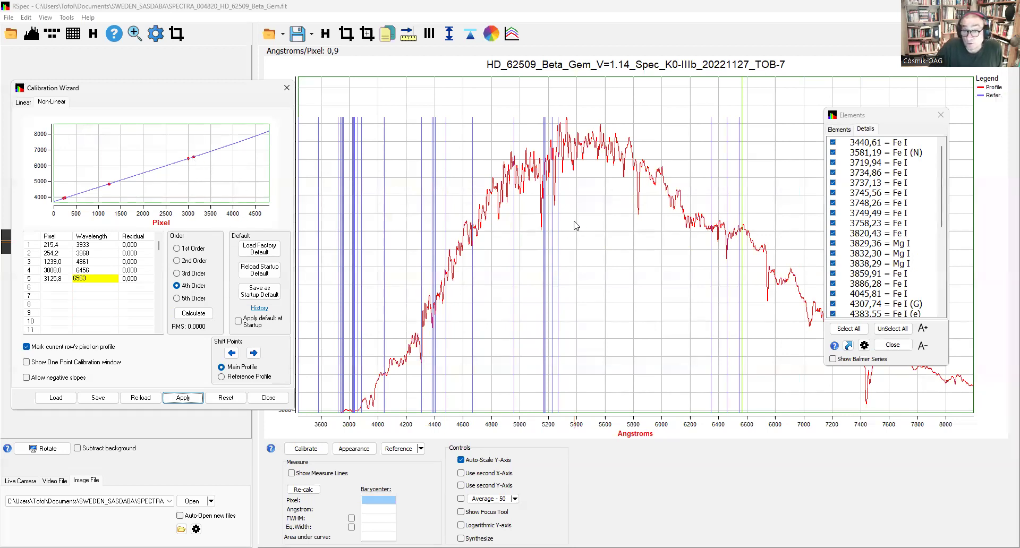
Step: Compare the recalibrated profile with the iron and magnesium lines, and close the Elements and Calibration Wizard windows
{"action": "scroll", "coordinate": [573, 226], "scroll_direction": "up", "scroll_amount": 4}
{"action": "scroll", "coordinate": [572, 225], "scroll_direction": "down", "scroll_amount": 3}
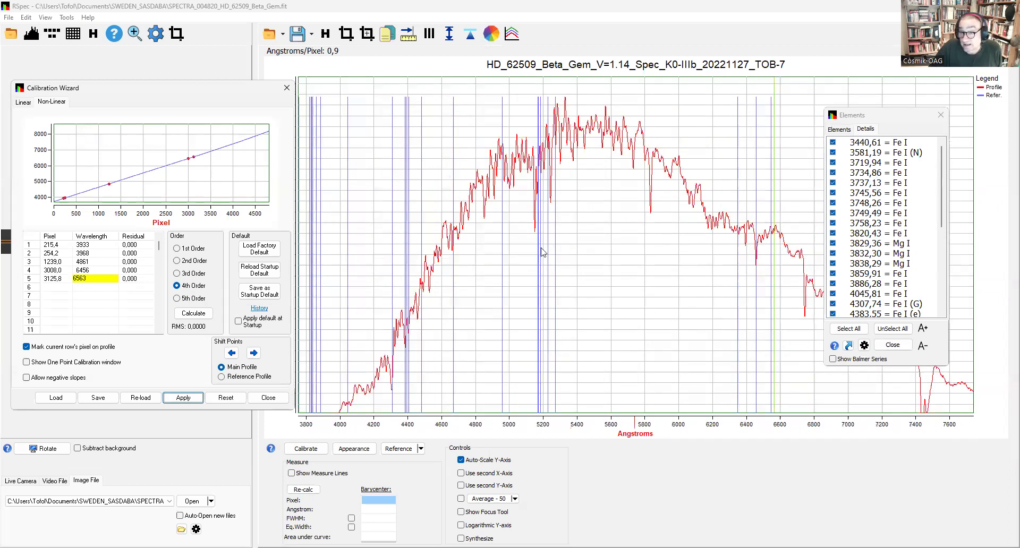
{"action": "left_click_drag", "start_coordinate": [545, 252], "coordinate": [506, 244]}
{"action": "left_click", "coordinate": [940, 115]}
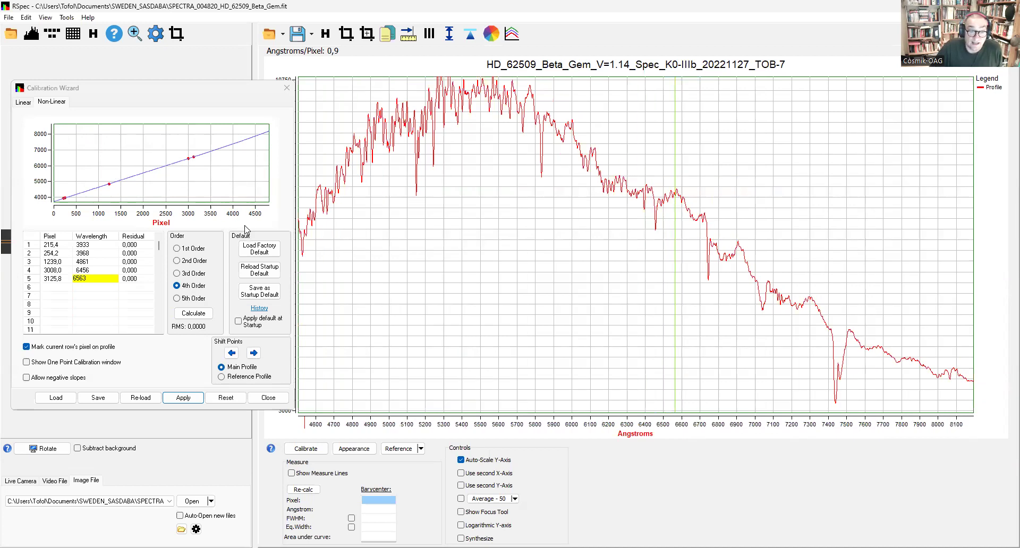
{"action": "left_click", "coordinate": [287, 89]}
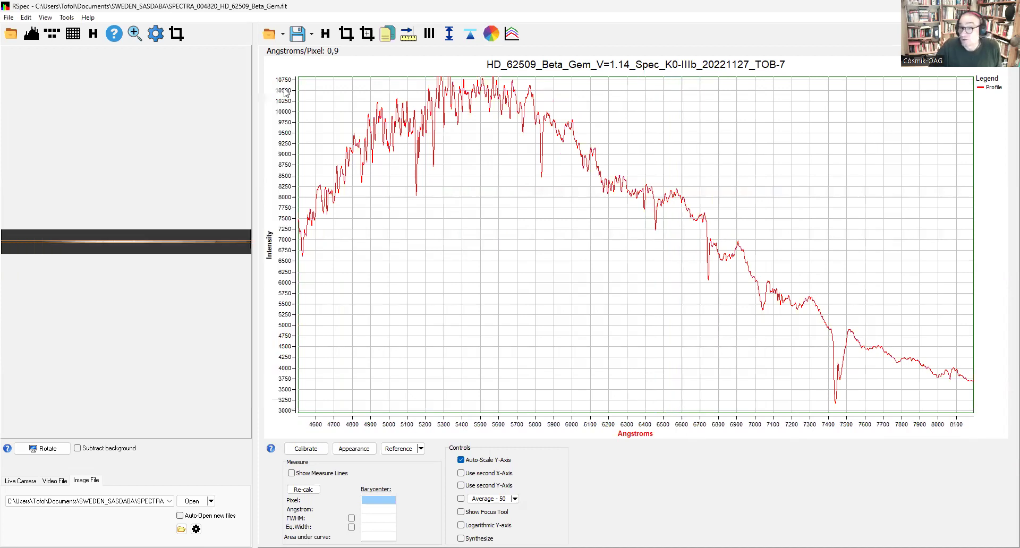
Step: Open the point editor for the profile and delete the points below 3400
{"action": "left_click", "coordinate": [421, 450]}
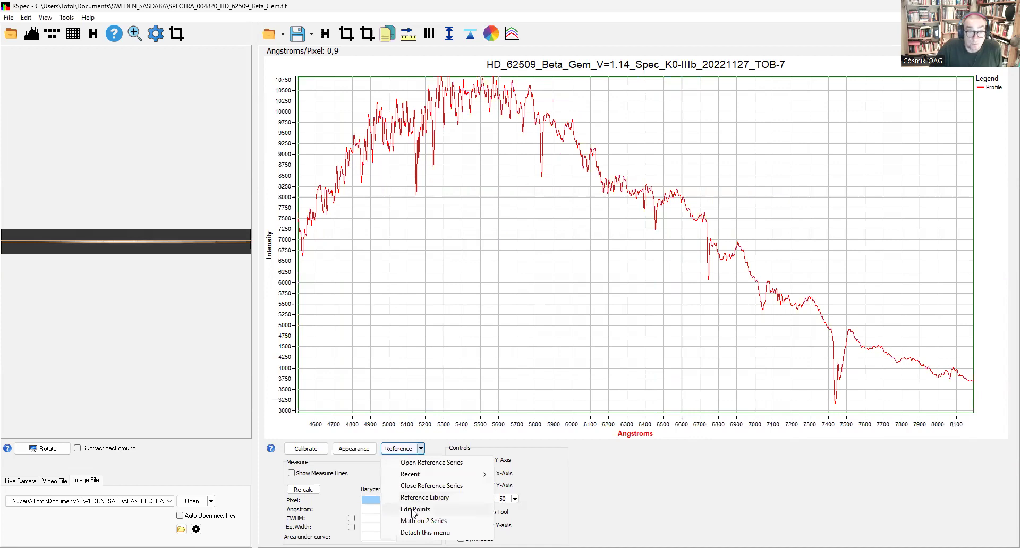
{"action": "left_click", "coordinate": [413, 509]}
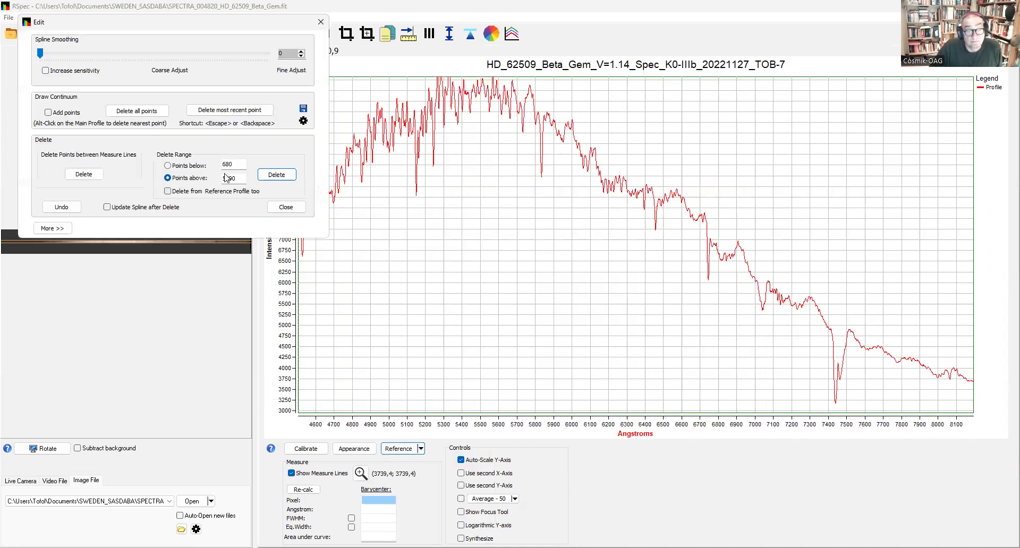
{"action": "left_click", "coordinate": [227, 165]}
{"action": "key", "text": "BackSpace"}
{"action": "type", "text": "5"}
{"action": "left_click_drag", "start_coordinate": [236, 165], "coordinate": [212, 168]}
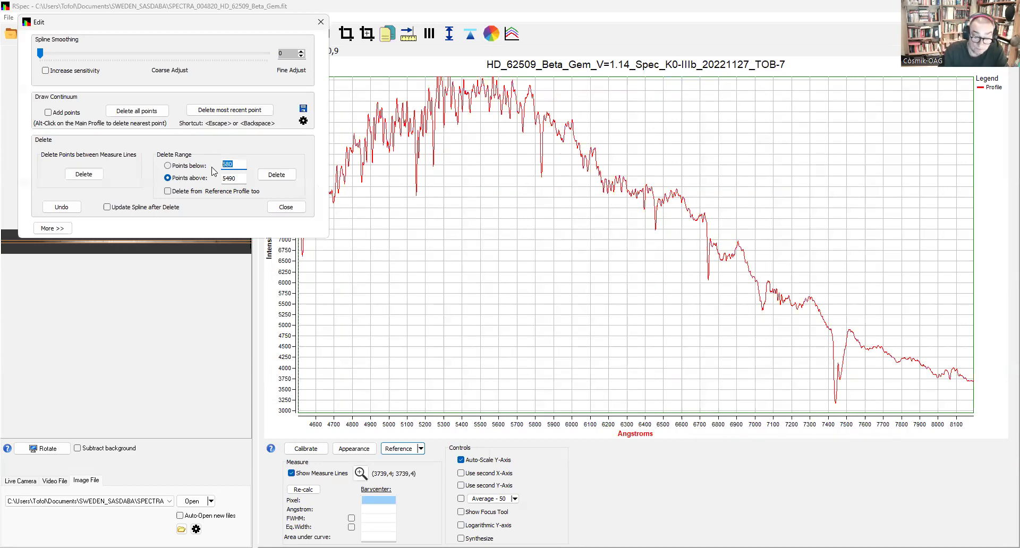
{"action": "type", "text": "3400"}
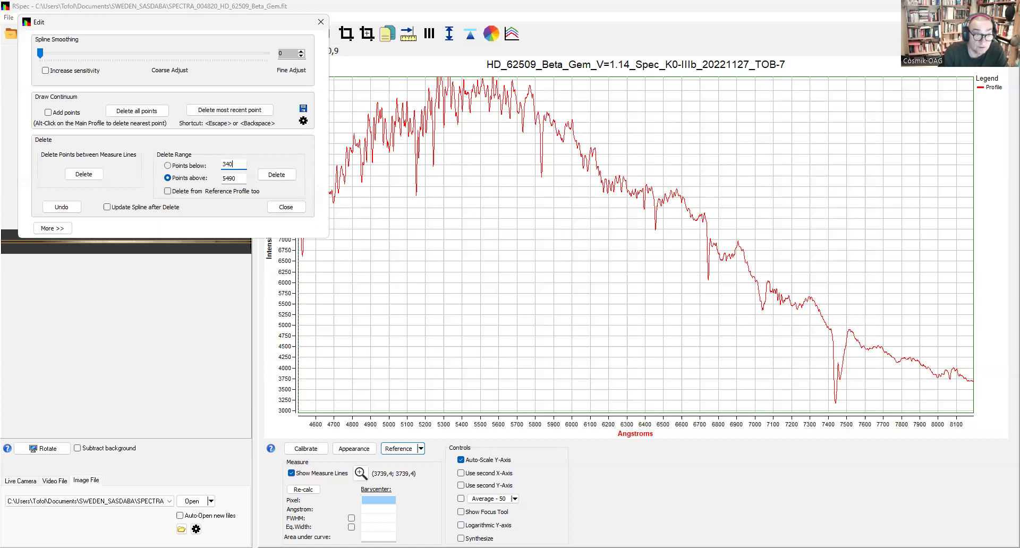
{"action": "left_click", "coordinate": [168, 166]}
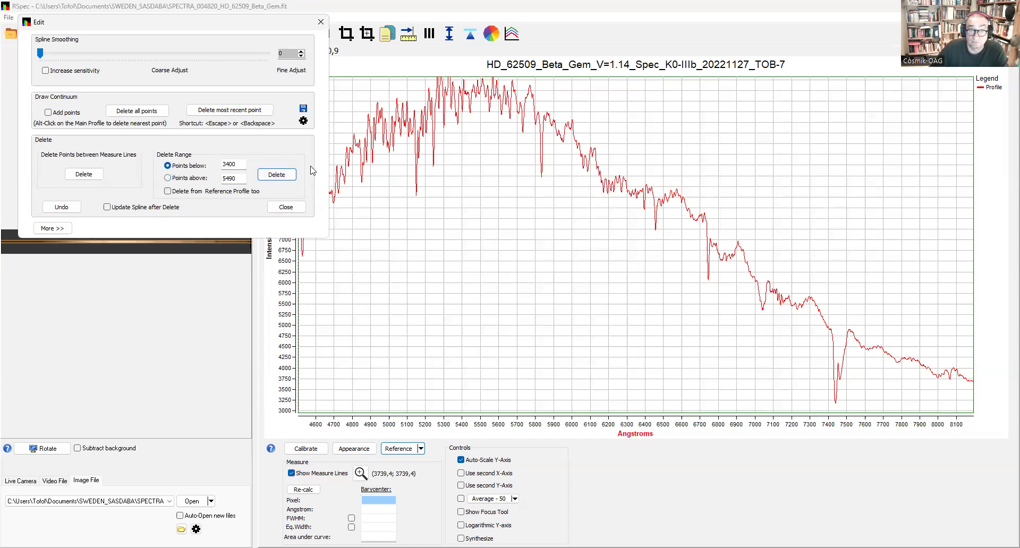
{"action": "left_click", "coordinate": [444, 223]}
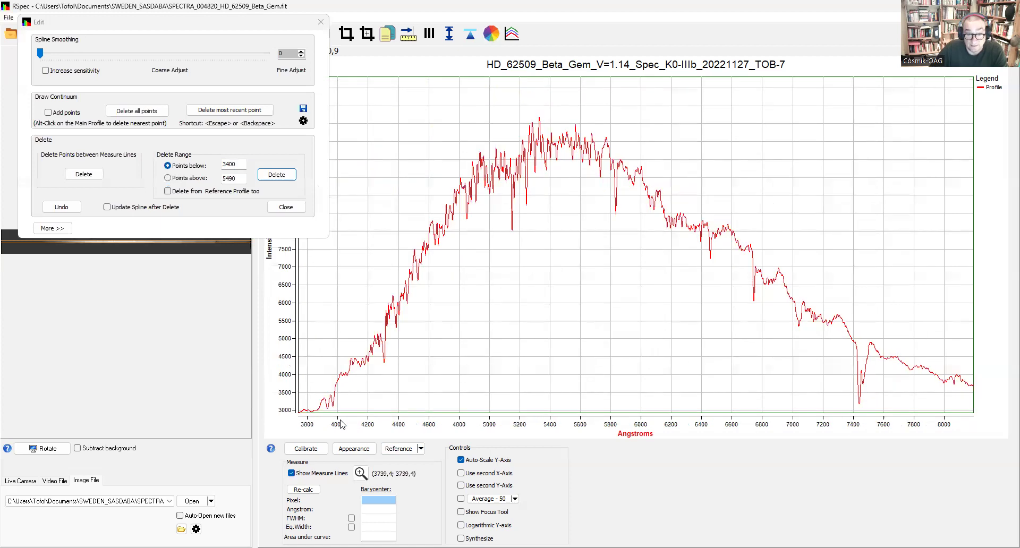
Step: Raise the lower limit to 3780 and delete the profile points below it
{"action": "double_click", "coordinate": [229, 165]}
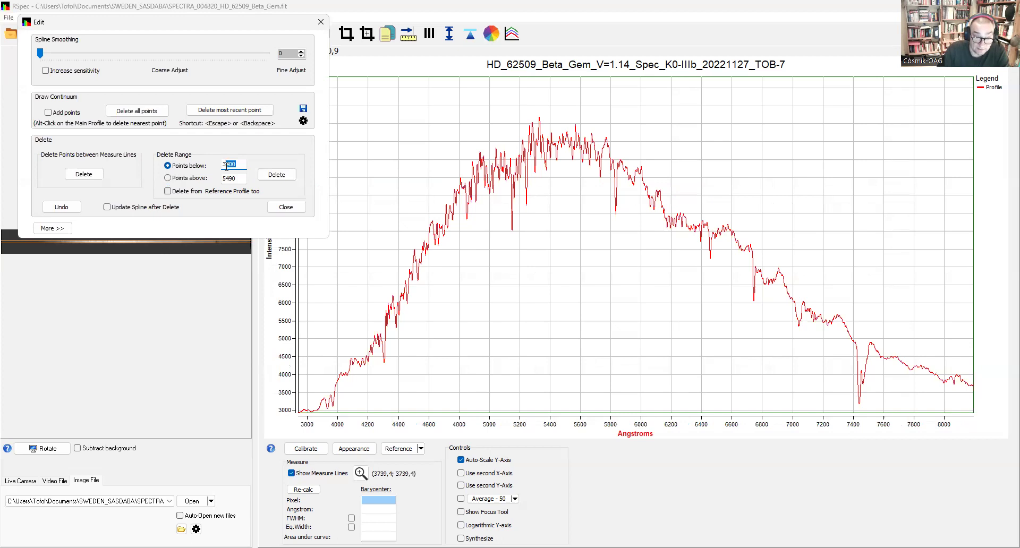
{"action": "type", "text": "7"}
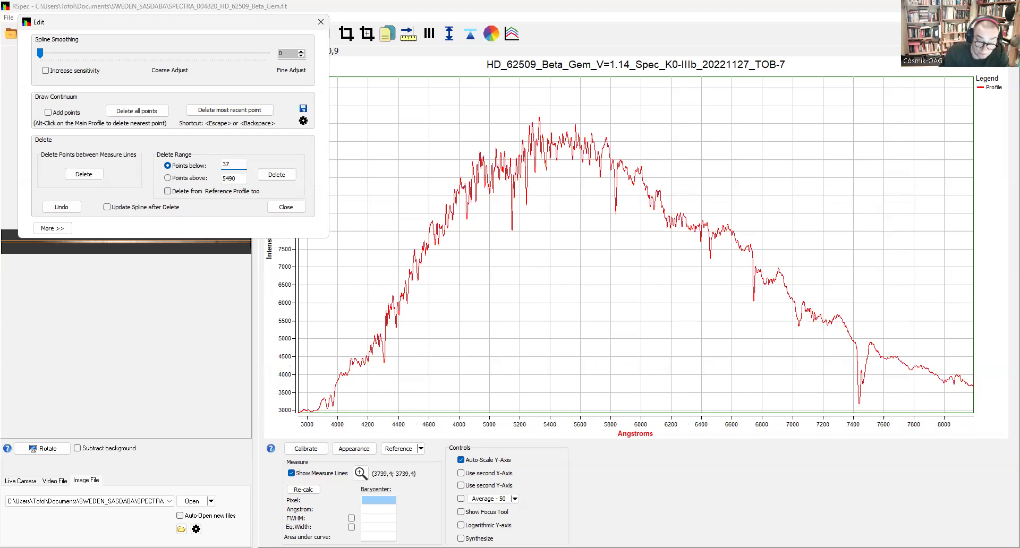
{"action": "type", "text": "80"}
{"action": "left_click", "coordinate": [271, 175]}
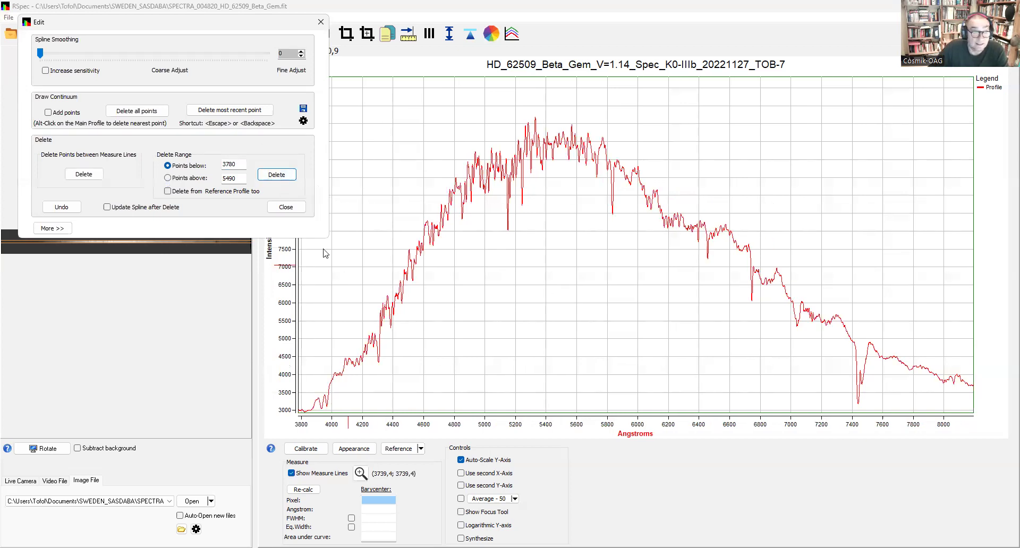
Step: Delete the profile points above 7000 and close the point editor
{"action": "left_click", "coordinate": [168, 178]}
{"action": "left_click", "coordinate": [237, 179]}
{"action": "double_click", "coordinate": [237, 179]}
{"action": "type", "text": "7000"}
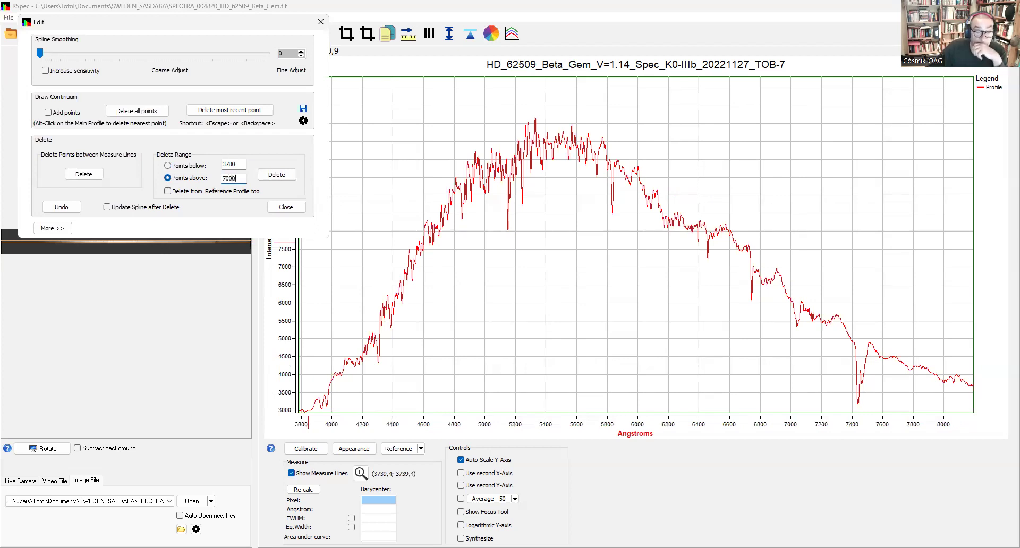
{"action": "left_click", "coordinate": [277, 177]}
{"action": "left_click", "coordinate": [276, 177]}
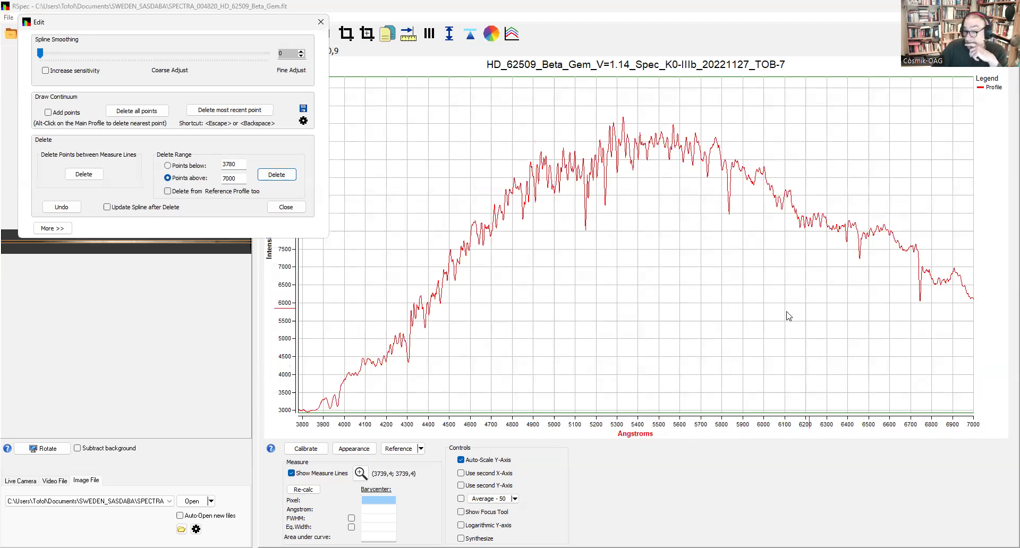
{"action": "left_click", "coordinate": [710, 309]}
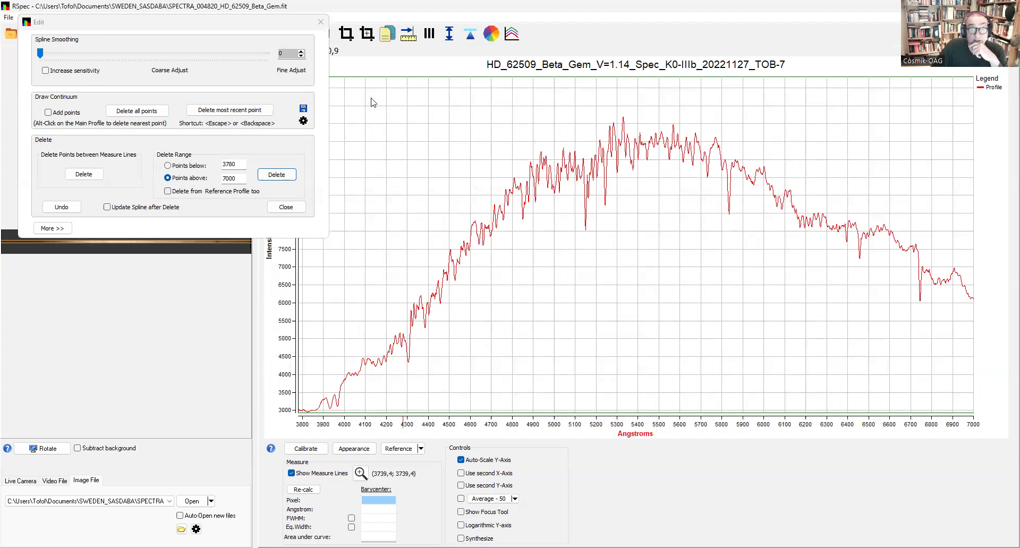
{"action": "left_click", "coordinate": [321, 23]}
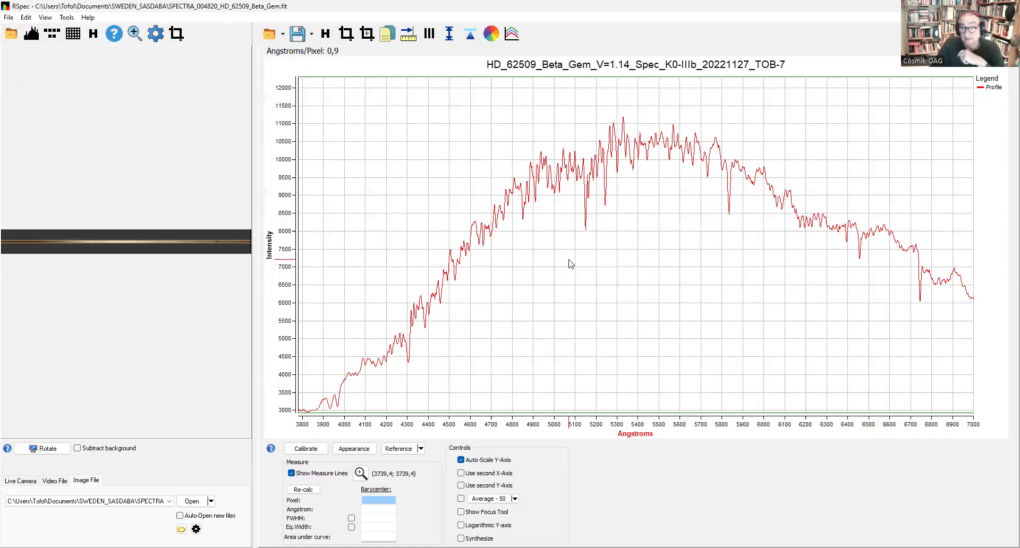